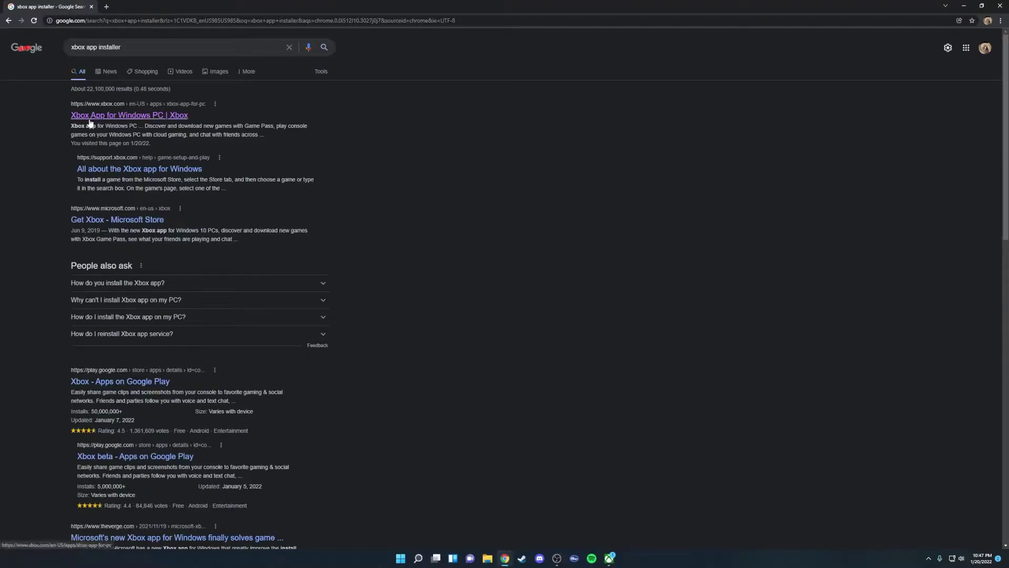
- Open the 'Xbox App for Windows PC | Xbox' page to reach its download section
{"action": "left_click", "coordinate": [145, 117]}
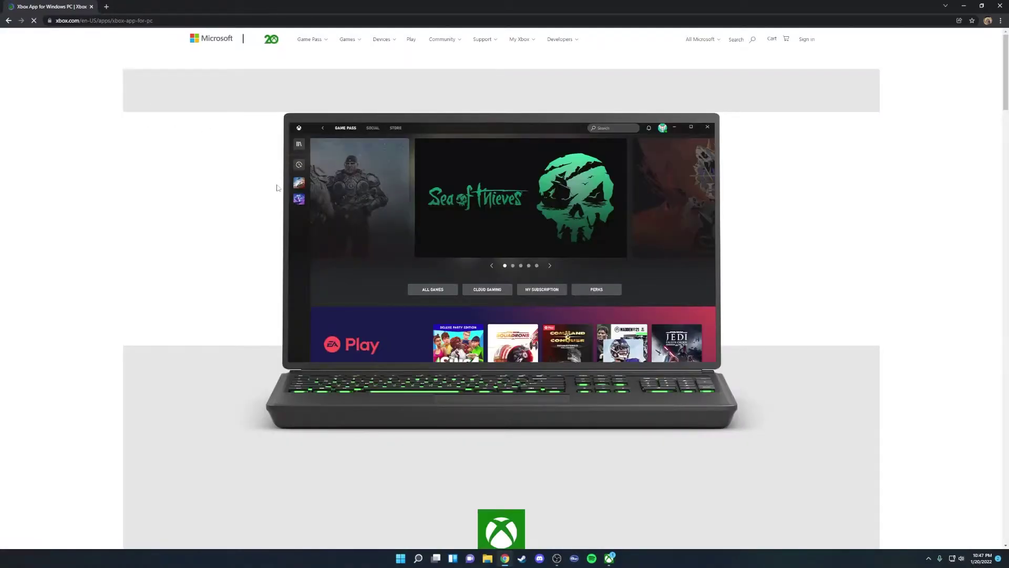
{"action": "scroll", "coordinate": [363, 212], "scroll_direction": "down", "scroll_amount": 1}
{"action": "scroll", "coordinate": [417, 226], "scroll_direction": "down", "scroll_amount": 3}
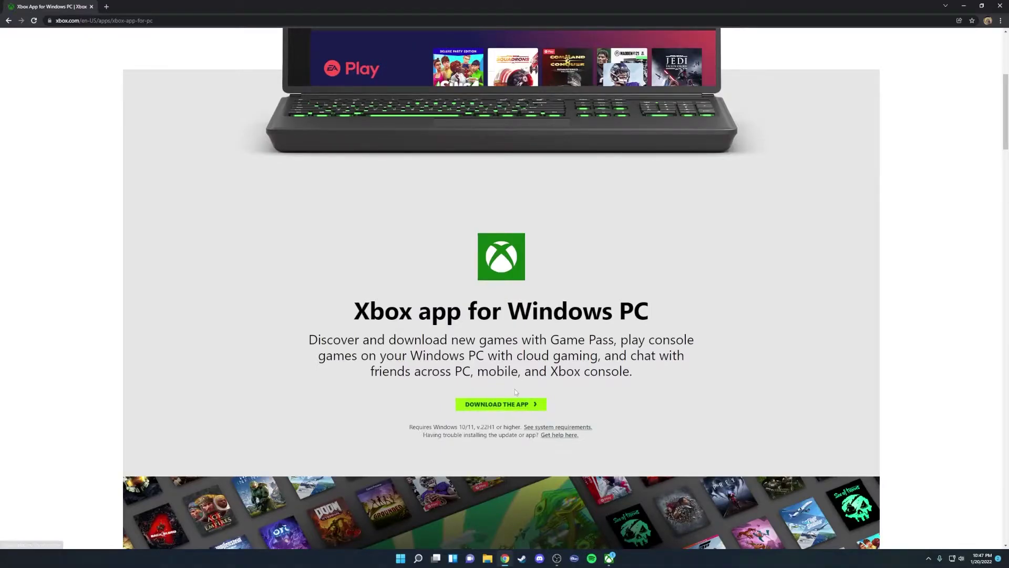
- Search the Start menu for 'xbox' and launch the installed Xbox app
{"action": "left_click", "coordinate": [401, 557]}
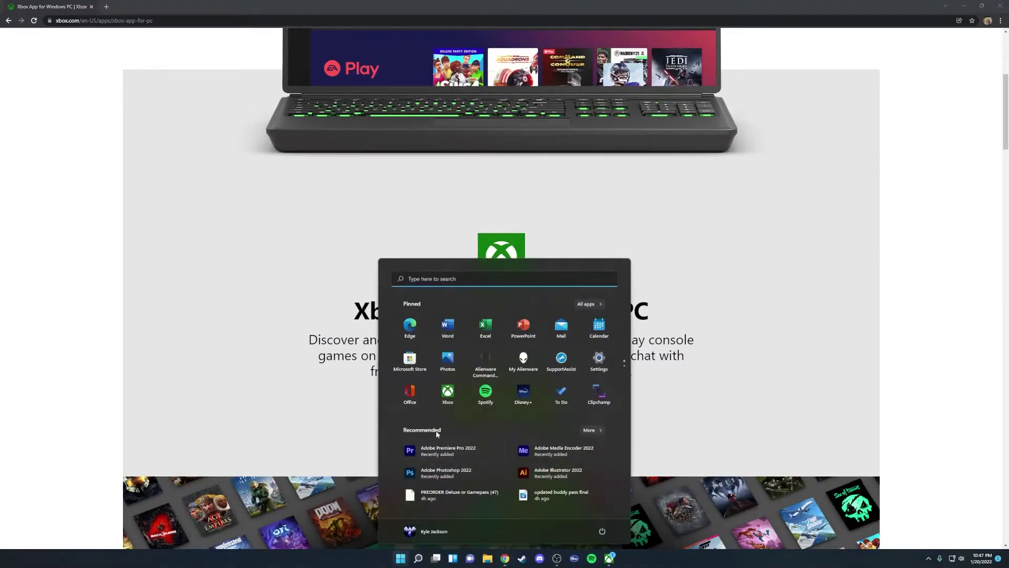
{"action": "type", "text": "x"}
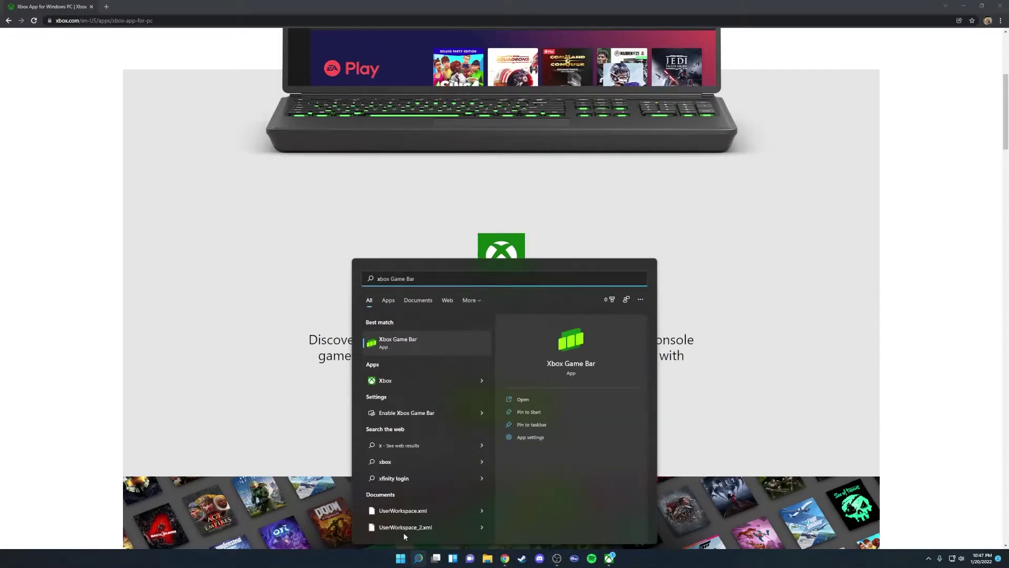
{"action": "type", "text": "box"}
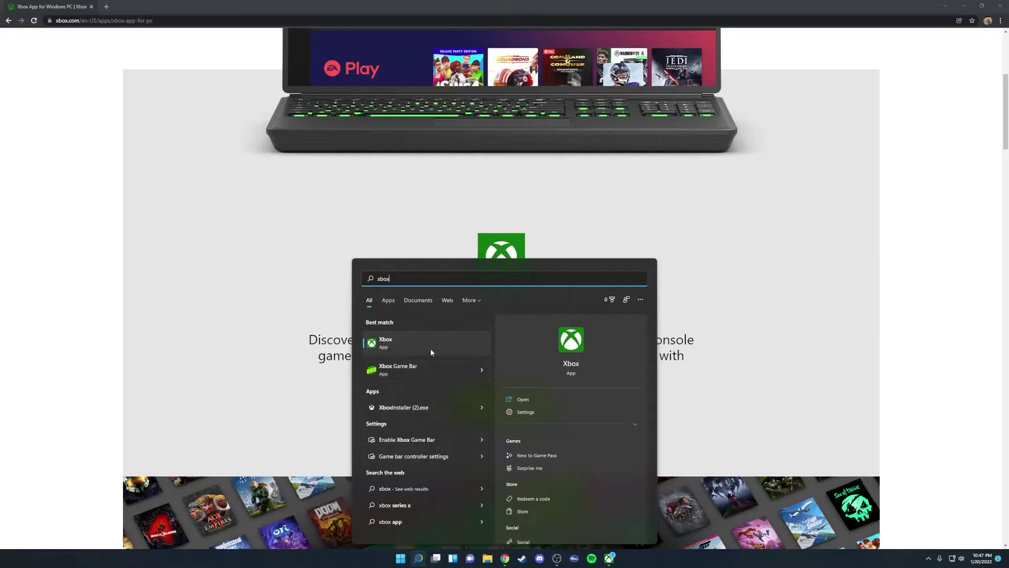
{"action": "left_click", "coordinate": [399, 339]}
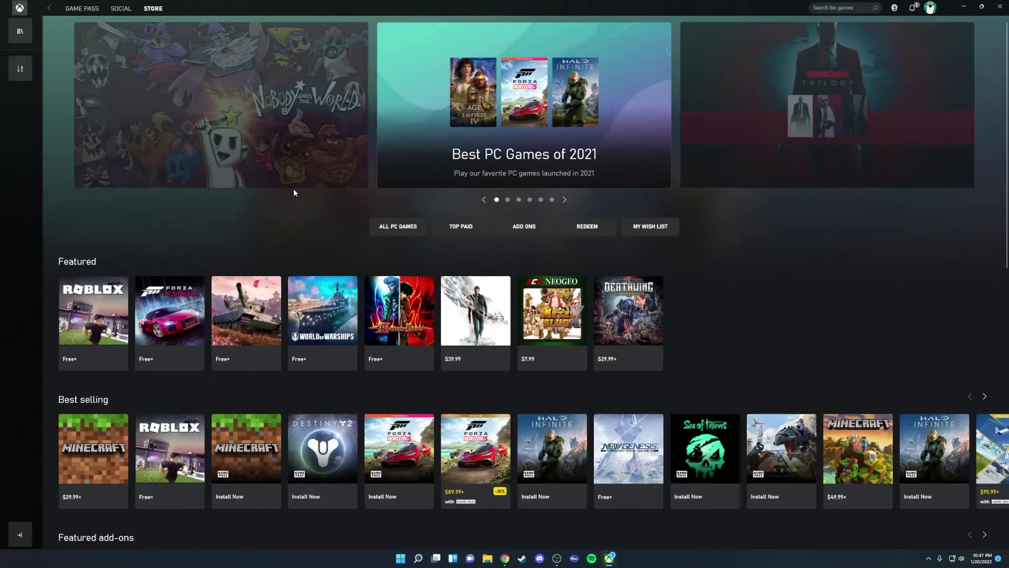
- Check the signed-in account from the profile menu, then go to the Game Pass page
{"action": "left_click", "coordinate": [932, 10]}
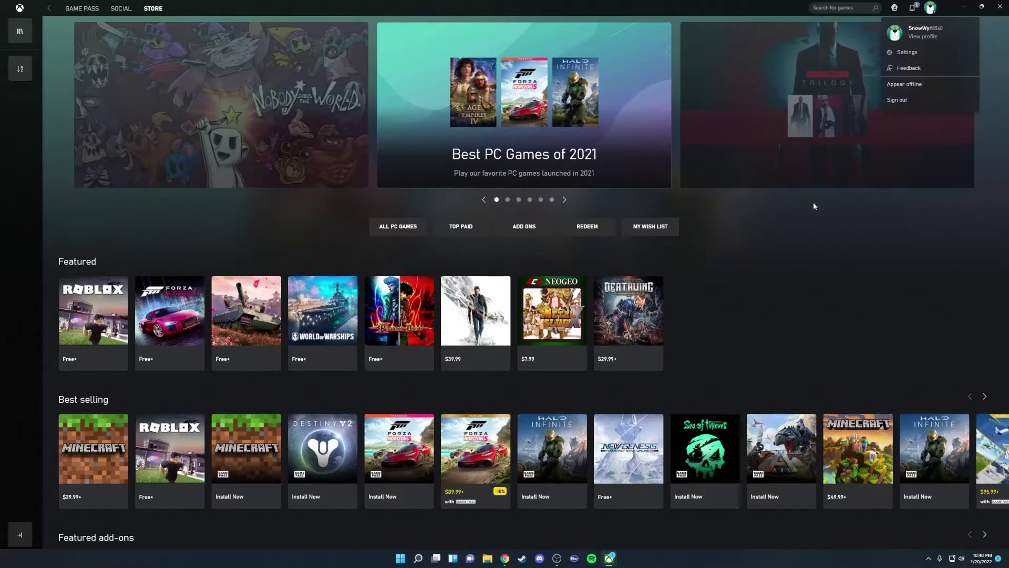
{"action": "left_click", "coordinate": [701, 249]}
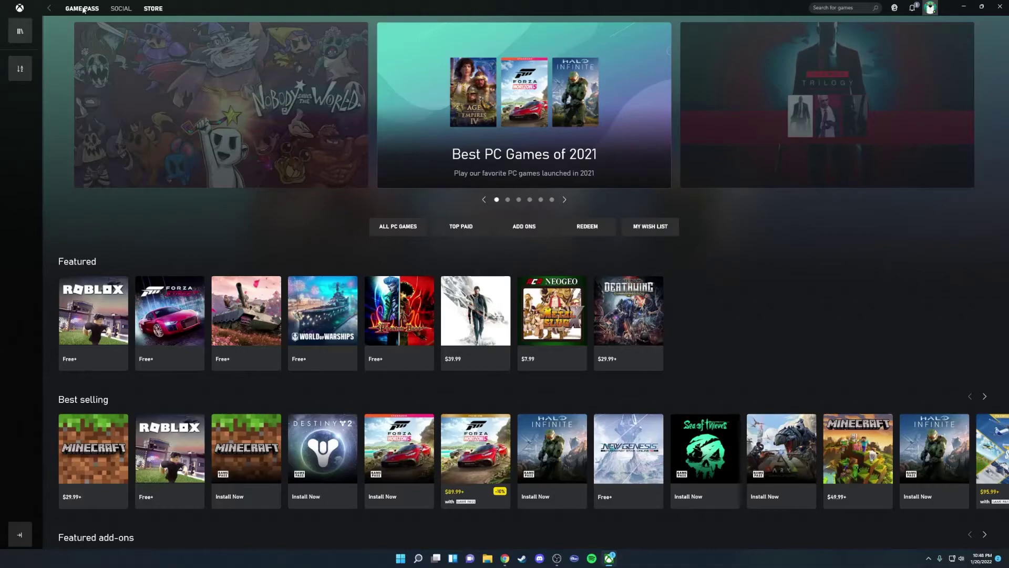
{"action": "left_click", "coordinate": [84, 10]}
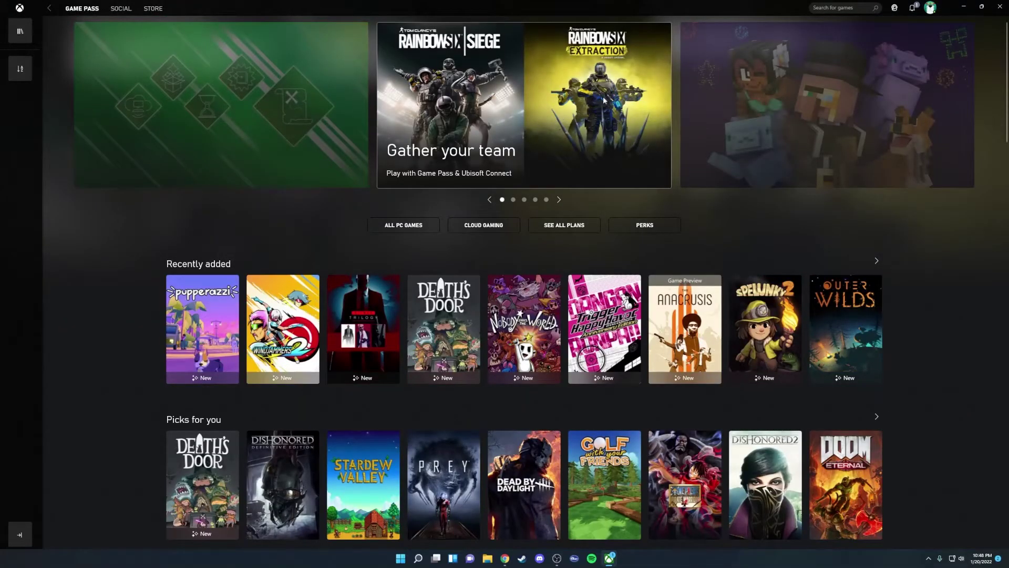
- Open the Rainbow Six Game Pass banner to load Ubisoft's gamepass.ubisoft.com activation page
{"action": "left_click", "coordinate": [573, 111]}
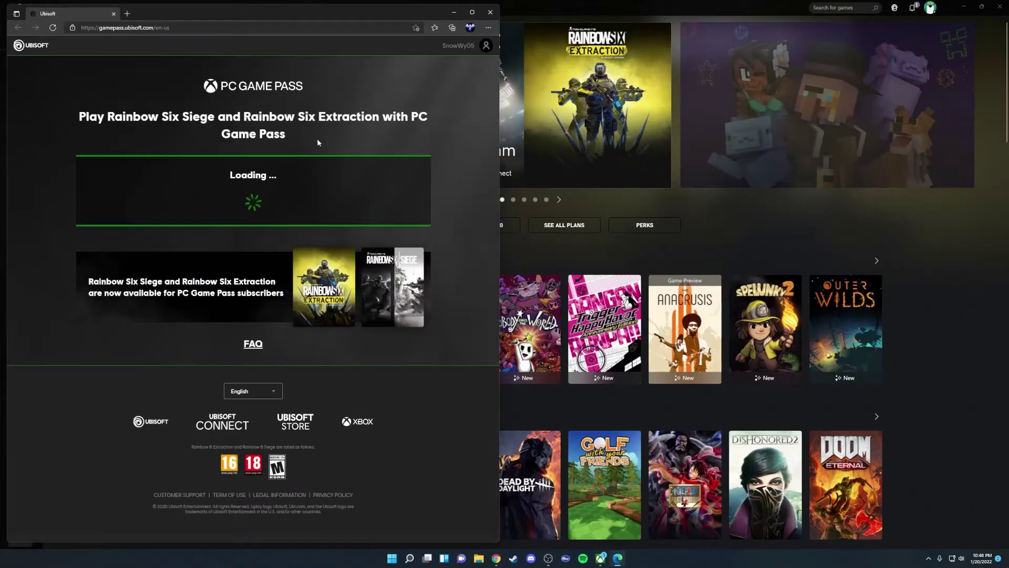